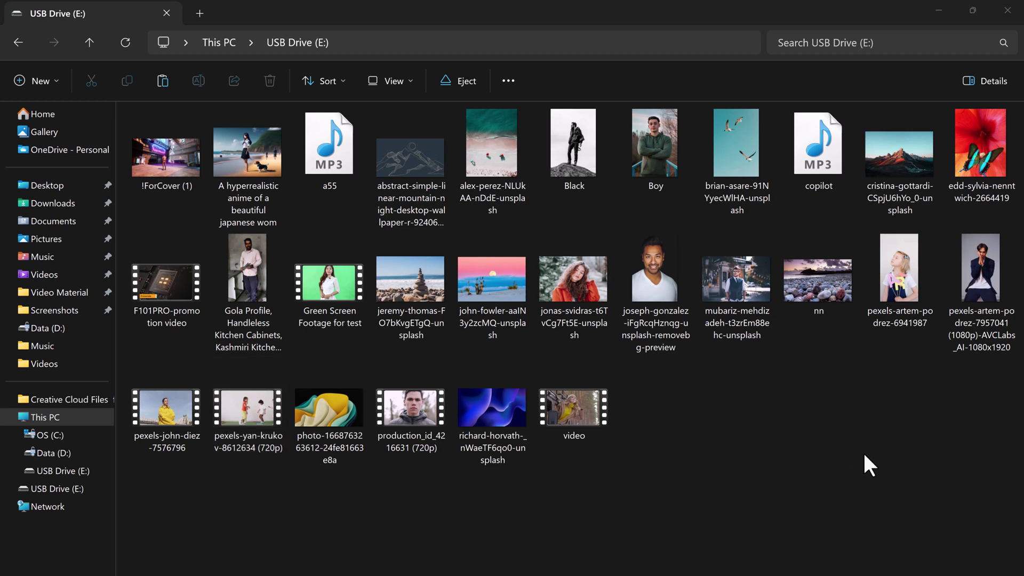
Select all 28 files on USB Drive (E:) and permanently delete them
{"action": "left_click_drag", "start_coordinate": [1006, 456], "coordinate": [181, 152]}
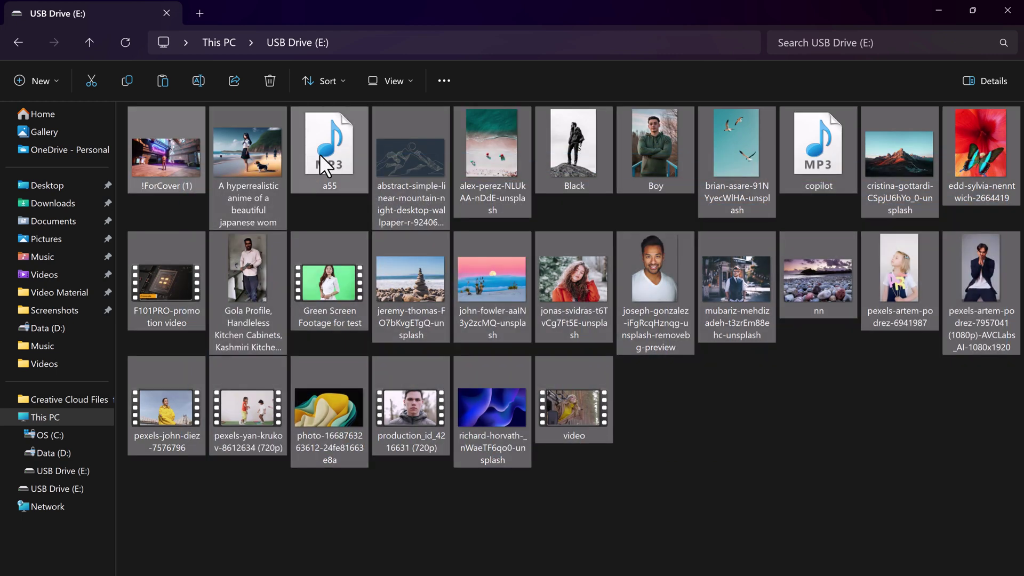
{"action": "right_click", "coordinate": [326, 154]}
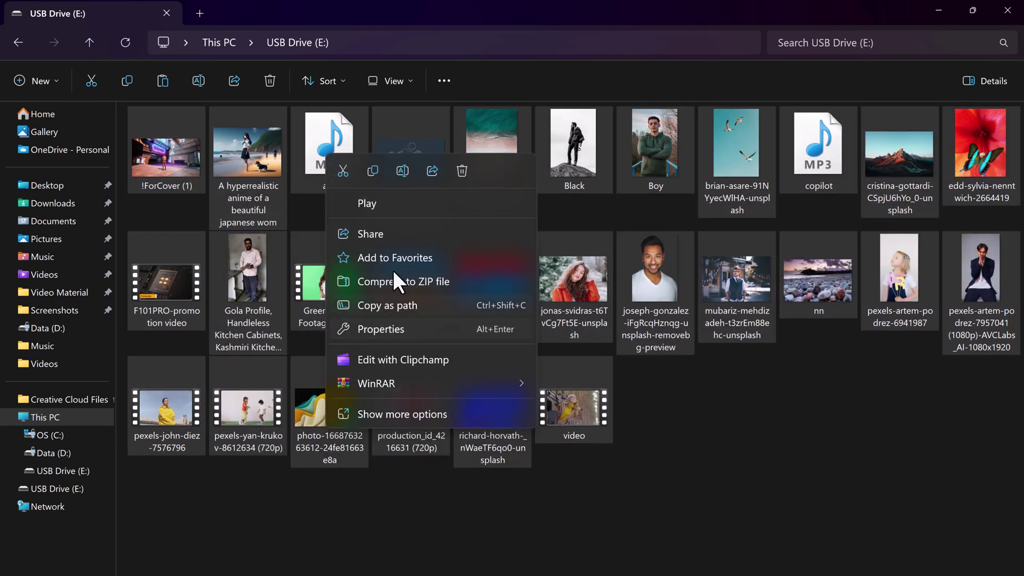
{"action": "left_click", "coordinate": [462, 171]}
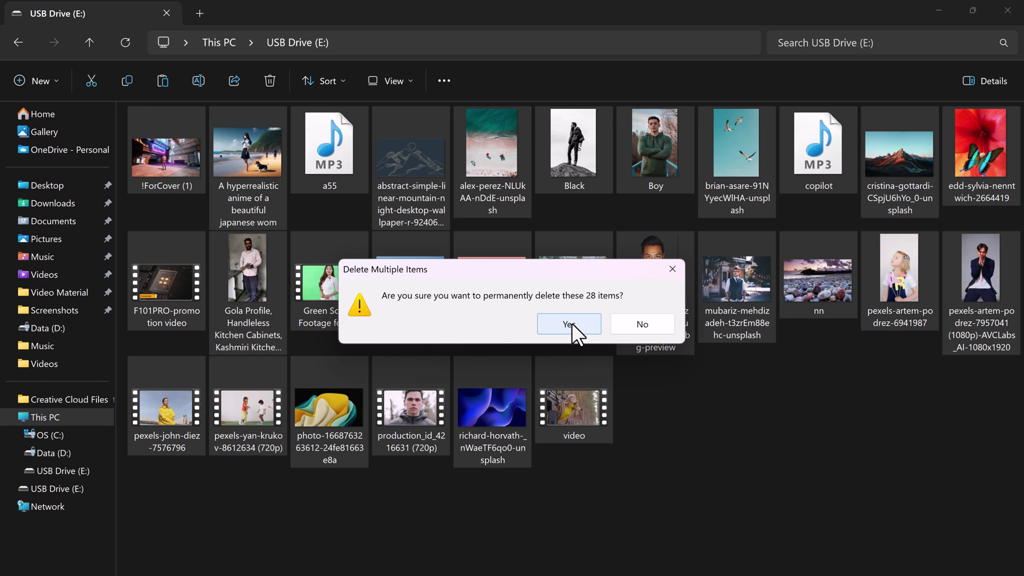
{"action": "left_click", "coordinate": [569, 324]}
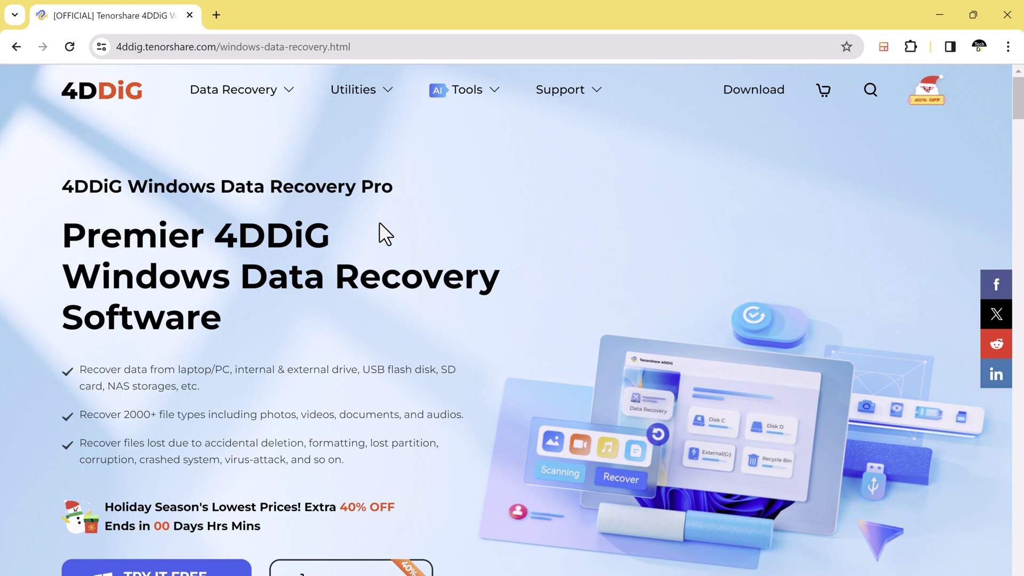
{"action": "scroll", "coordinate": [388, 222], "scroll_direction": "down", "scroll_amount": 1}
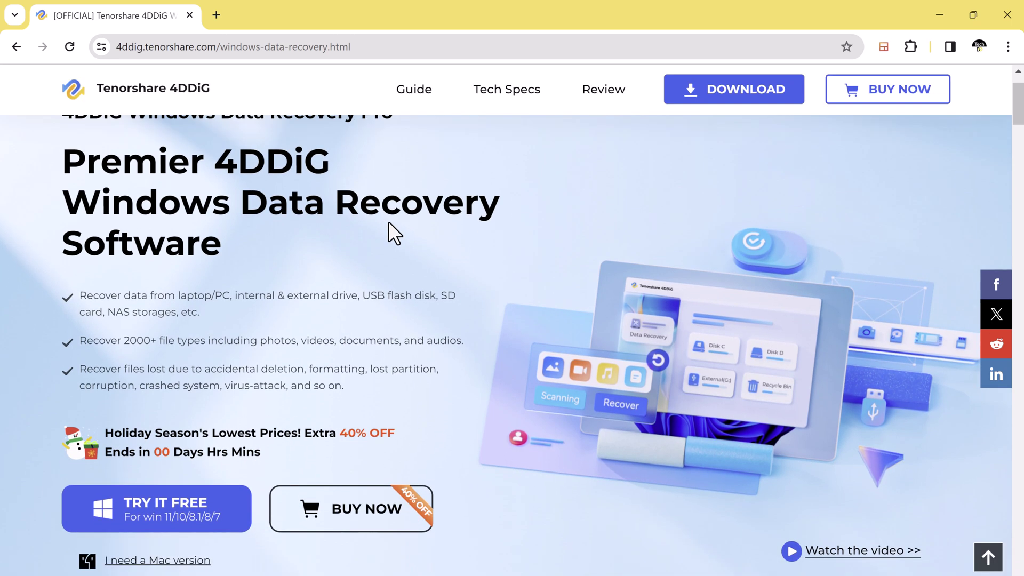
{"action": "scroll", "coordinate": [384, 221], "scroll_direction": "down", "scroll_amount": 1}
{"action": "scroll", "coordinate": [373, 227], "scroll_direction": "up", "scroll_amount": 1}
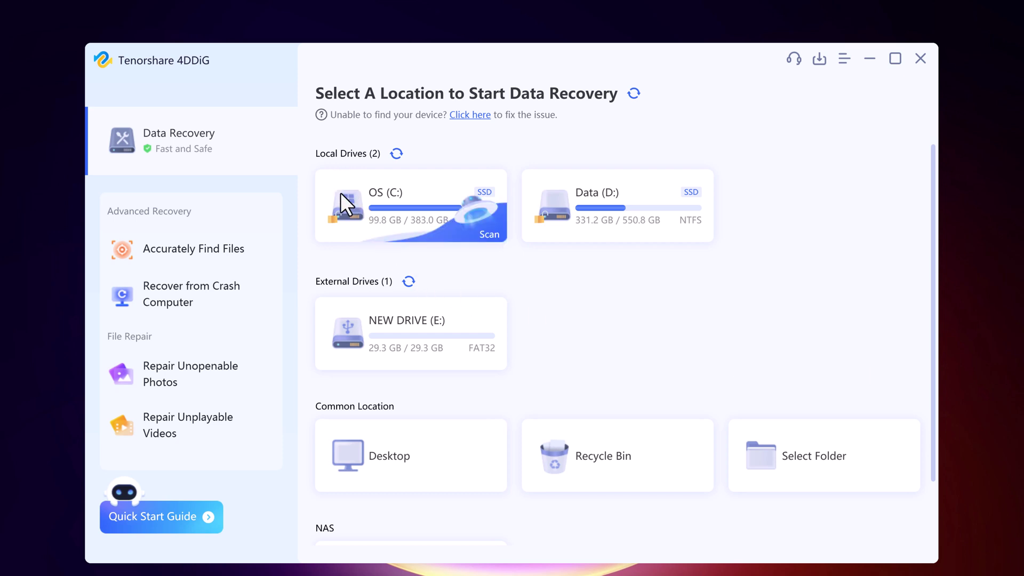
Bring up 4DDiG's location screen listing OS (C:), Data (D:), NEW DRIVE (E:), Desktop and Recycle Bin
{"action": "mouse_move", "coordinate": [615, 222]}
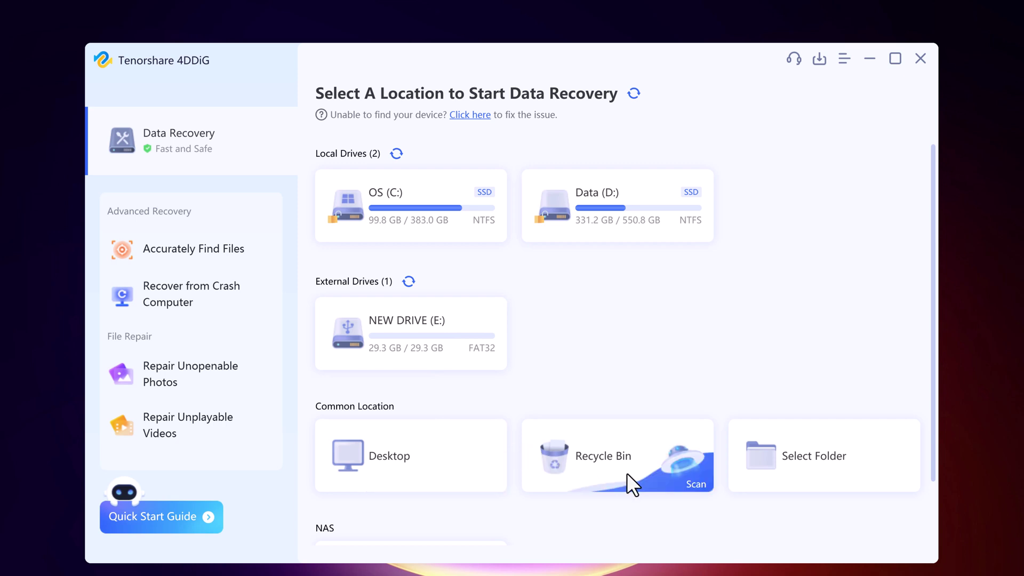
Scan NEW DRIVE (E:) for Photo, Video, Document, Audio and Others file types
{"action": "left_click", "coordinate": [456, 359]}
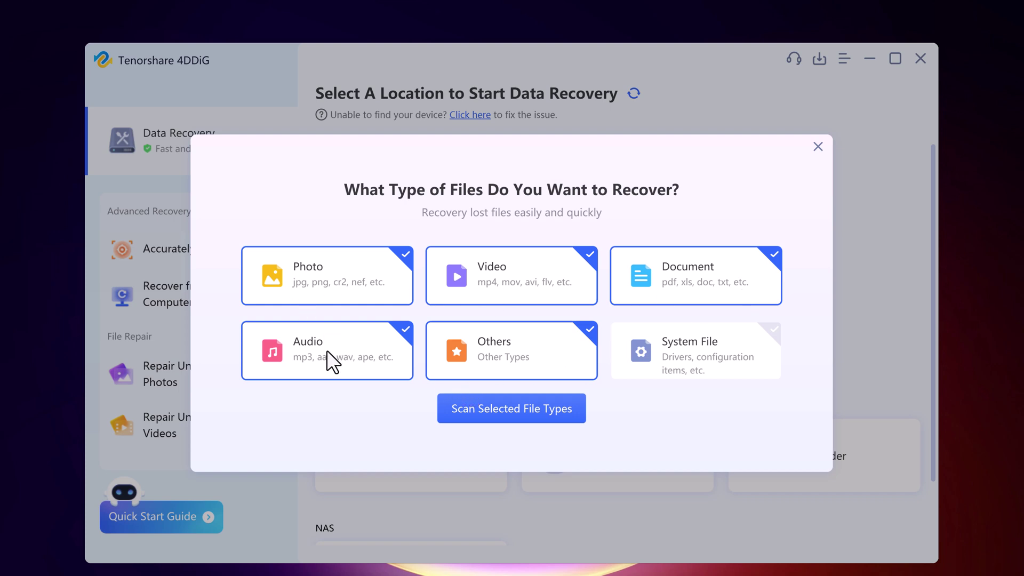
{"action": "left_click", "coordinate": [503, 411]}
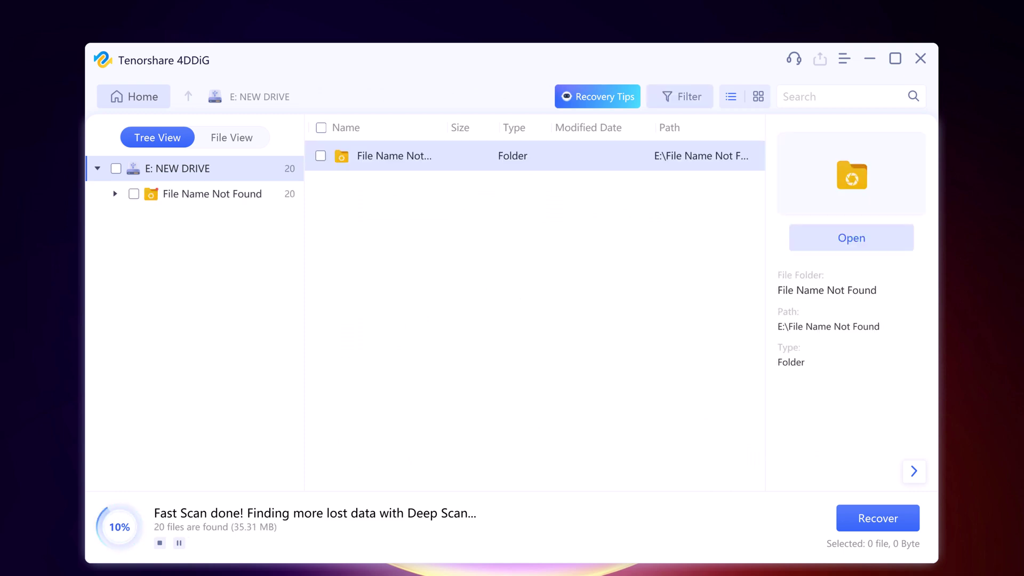
Switch to File View, open the Photo group and preview several found JPG photos
{"action": "left_click", "coordinate": [250, 139]}
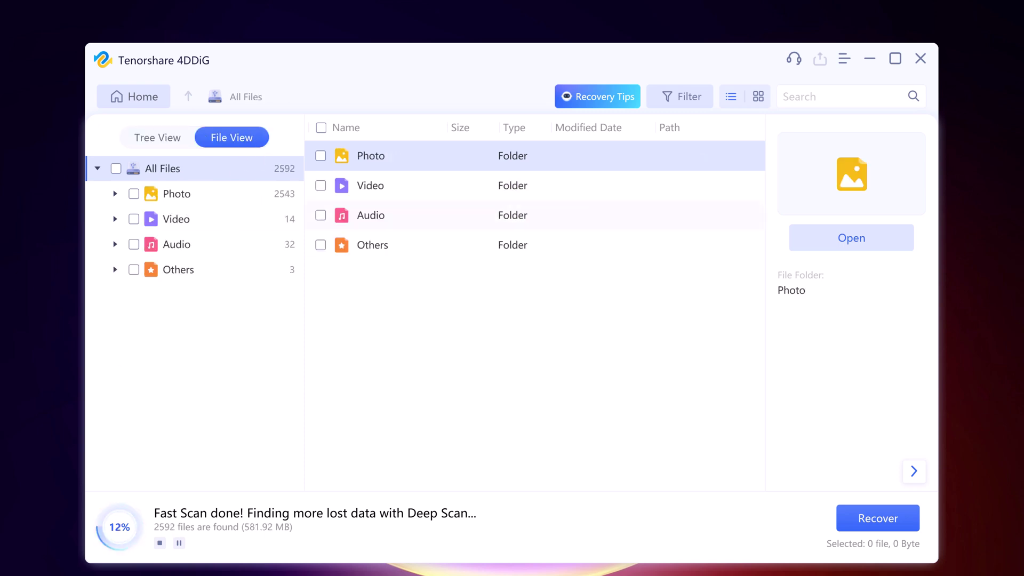
{"action": "double_click", "coordinate": [428, 158]}
{"action": "left_click", "coordinate": [429, 185]}
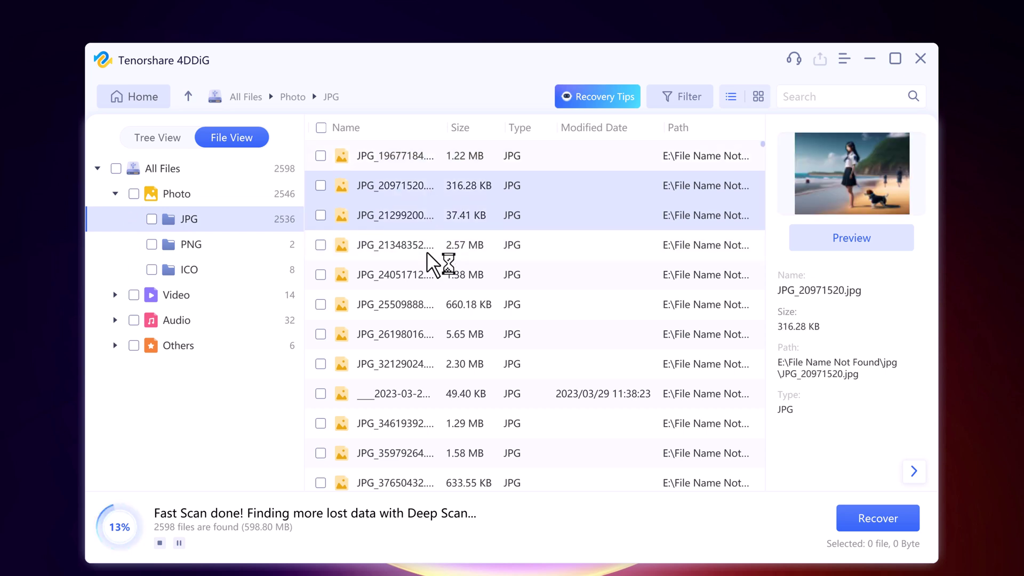
{"action": "left_click", "coordinate": [434, 363]}
{"action": "left_click", "coordinate": [533, 481]}
{"action": "scroll", "coordinate": [586, 373], "scroll_direction": "down", "scroll_amount": 2}
{"action": "left_click", "coordinate": [543, 398]}
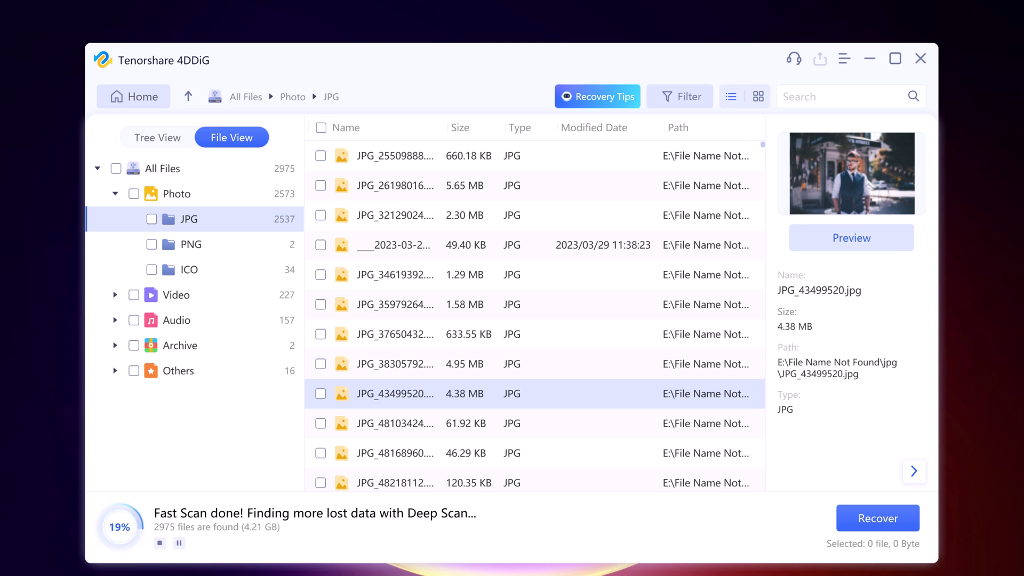
Stop the deep scan, dismiss the tips and preview a few more JPG photos
{"action": "left_click", "coordinate": [159, 543]}
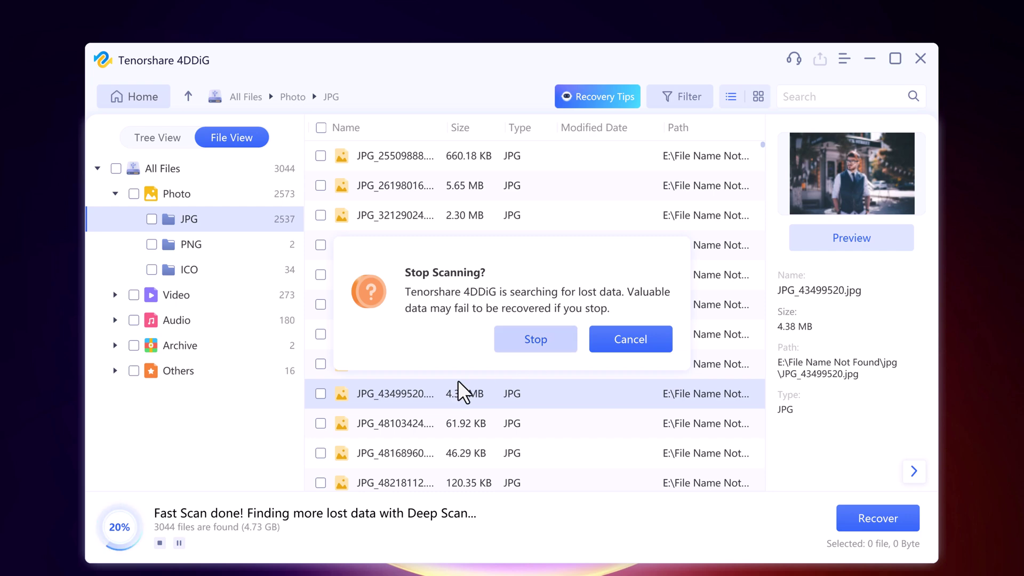
{"action": "key", "text": "Escape"}
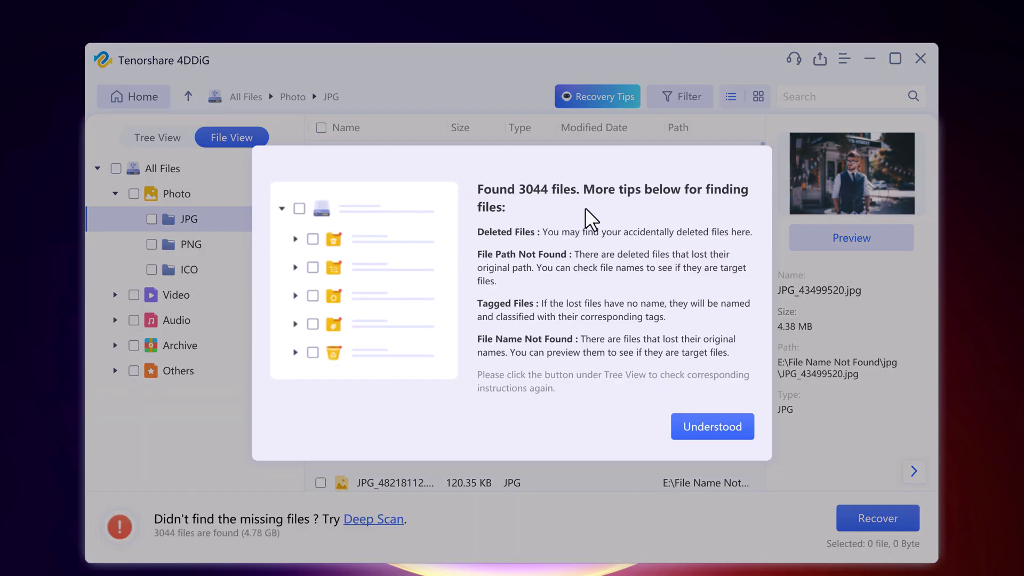
{"action": "left_click", "coordinate": [712, 426]}
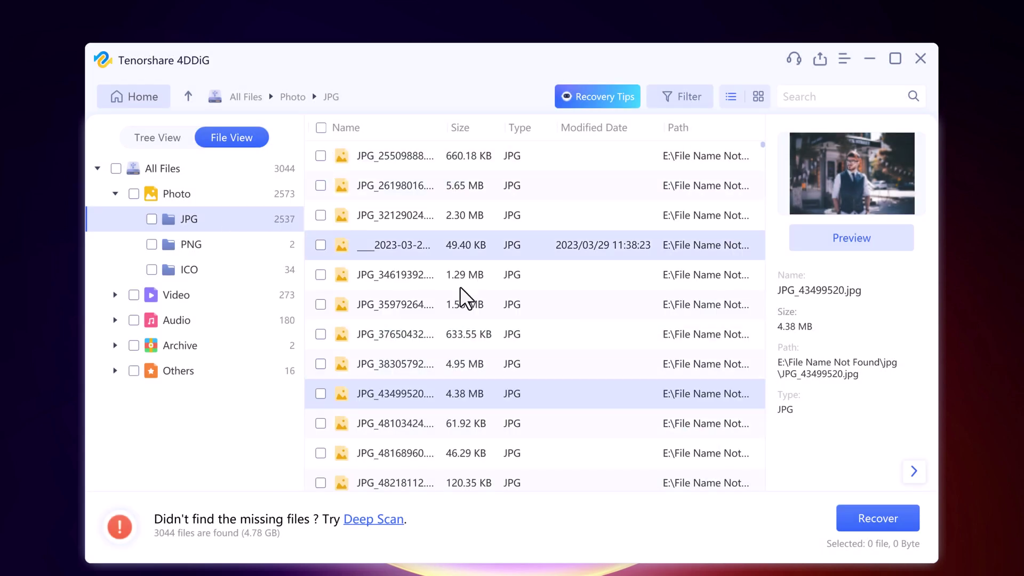
{"action": "left_click", "coordinate": [438, 364]}
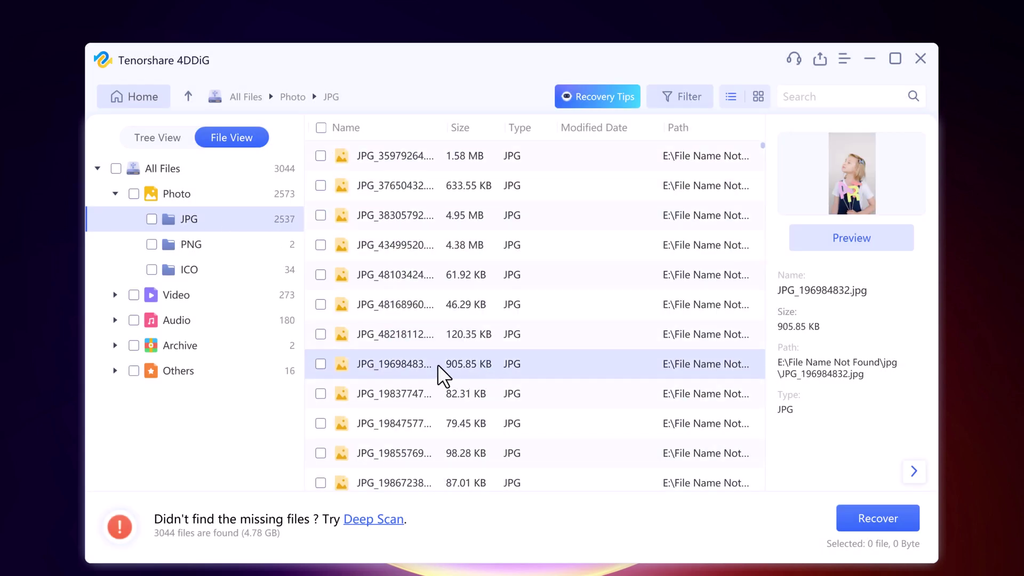
{"action": "left_click", "coordinate": [427, 308]}
{"action": "left_click", "coordinate": [428, 332]}
{"action": "left_click", "coordinate": [533, 394]}
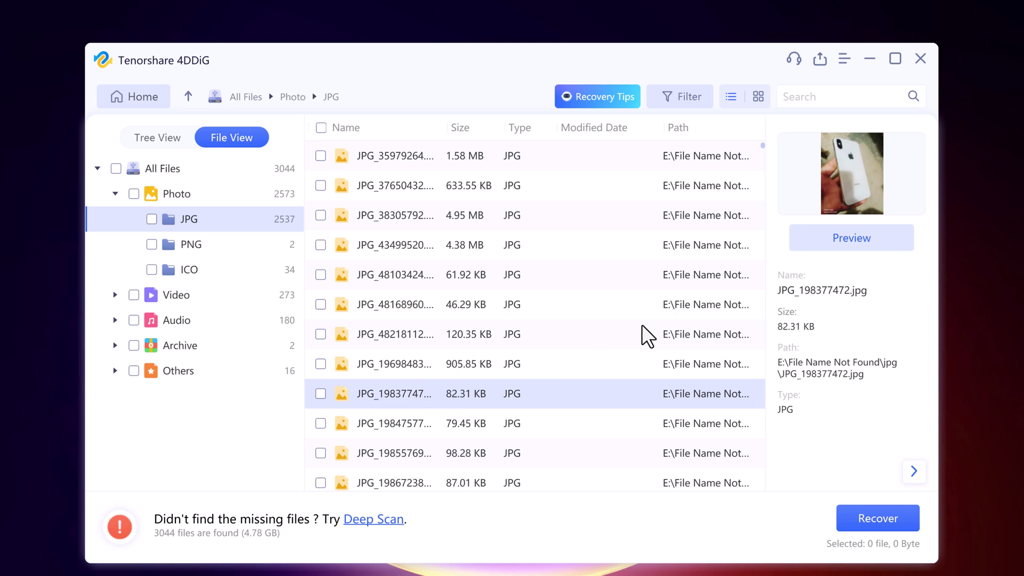
Browse the found MP4 videos, previewing two, then glance at the audio results
{"action": "left_click", "coordinate": [177, 298]}
{"action": "left_click", "coordinate": [389, 188]}
{"action": "double_click", "coordinate": [389, 188]}
{"action": "left_click", "coordinate": [402, 186]}
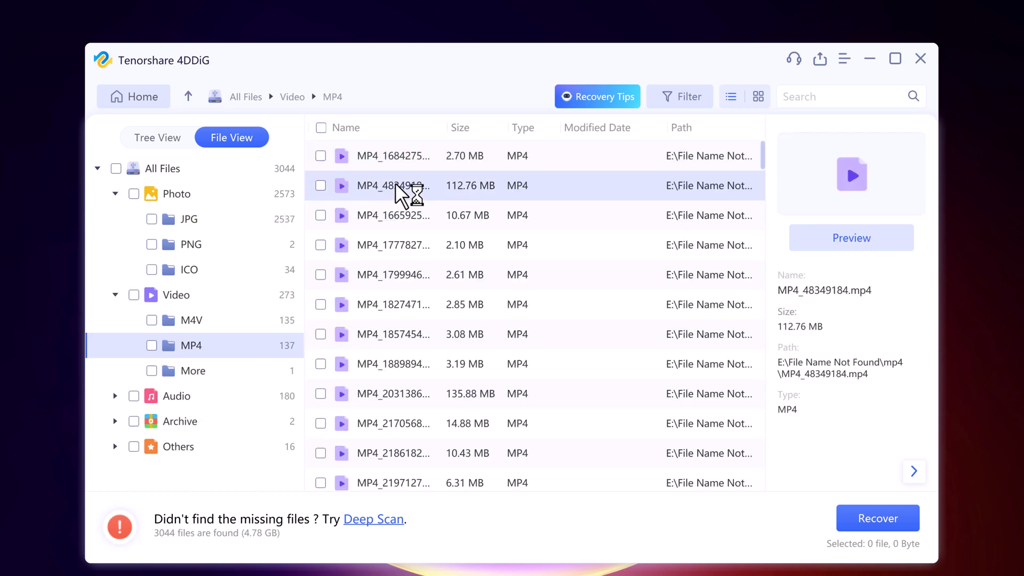
{"action": "left_click", "coordinate": [410, 215]}
{"action": "left_click", "coordinate": [213, 395]}
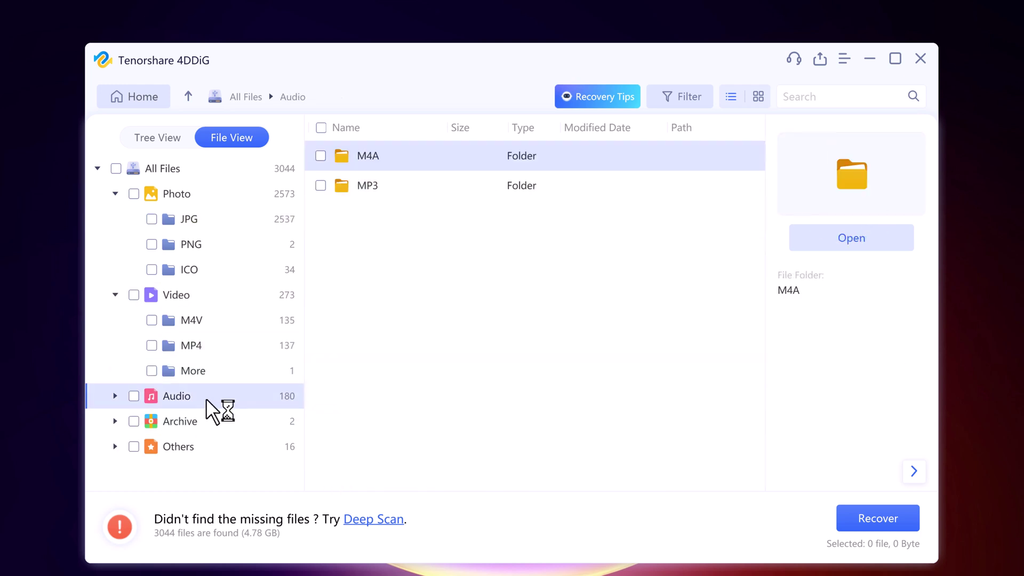
{"action": "left_click", "coordinate": [230, 213]}
Clear the photo selection and tick the first visible JPG photos for recovery
{"action": "left_click", "coordinate": [134, 193]}
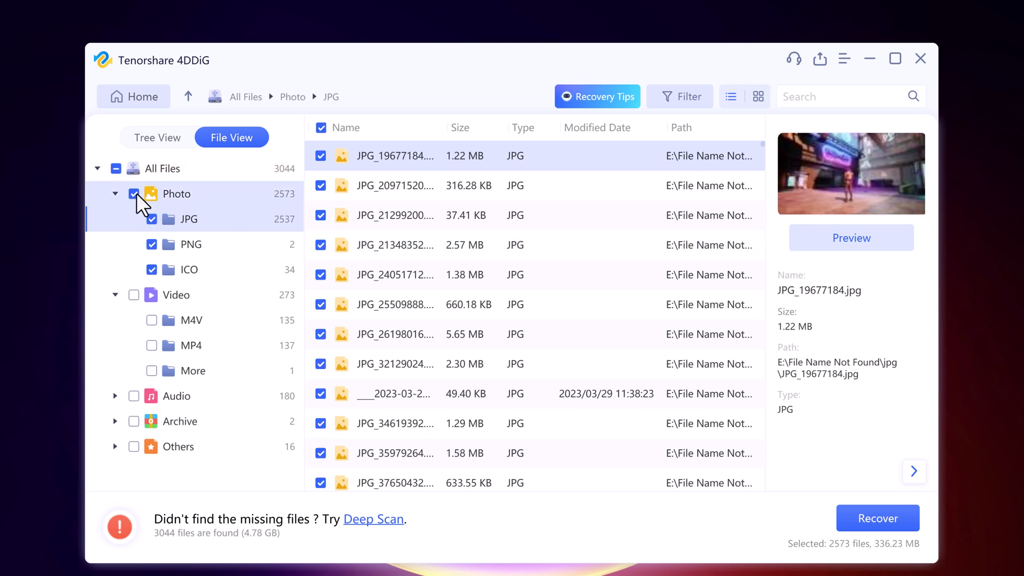
{"action": "left_click", "coordinate": [134, 193]}
{"action": "left_click", "coordinate": [320, 155]}
{"action": "left_click", "coordinate": [320, 185]}
{"action": "left_click", "coordinate": [321, 215]}
{"action": "left_click", "coordinate": [320, 245]}
{"action": "left_click", "coordinate": [320, 275]}
{"action": "left_click", "coordinate": [320, 305]}
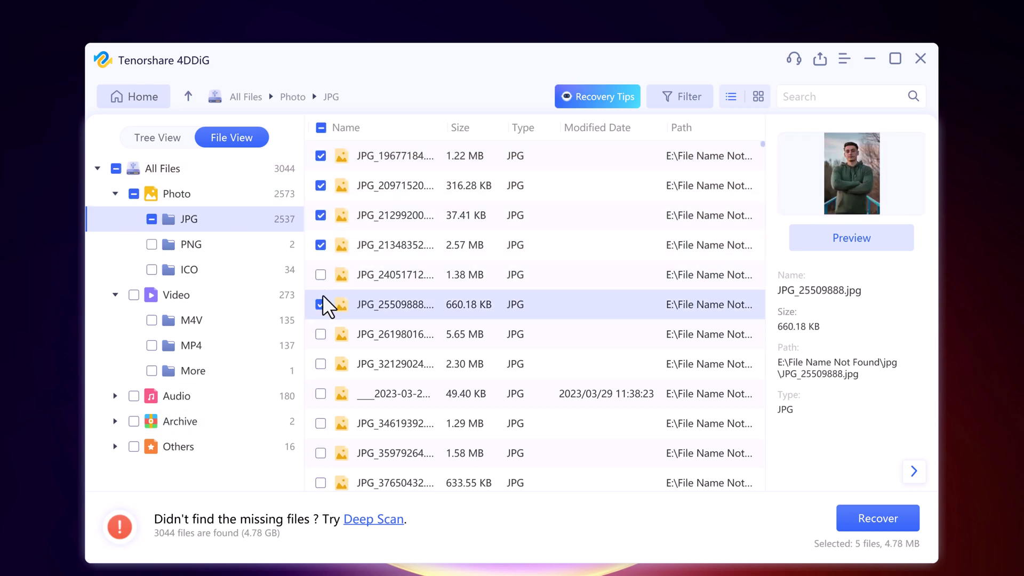
{"action": "left_click", "coordinate": [320, 334]}
{"action": "left_click", "coordinate": [321, 363]}
{"action": "left_click", "coordinate": [321, 334]}
{"action": "left_click", "coordinate": [321, 333]}
{"action": "left_click", "coordinate": [320, 393]}
{"action": "left_click", "coordinate": [321, 423]}
Tick further JPG photos lower in the list for recovery
{"action": "scroll", "coordinate": [321, 424], "scroll_direction": "down", "scroll_amount": 3}
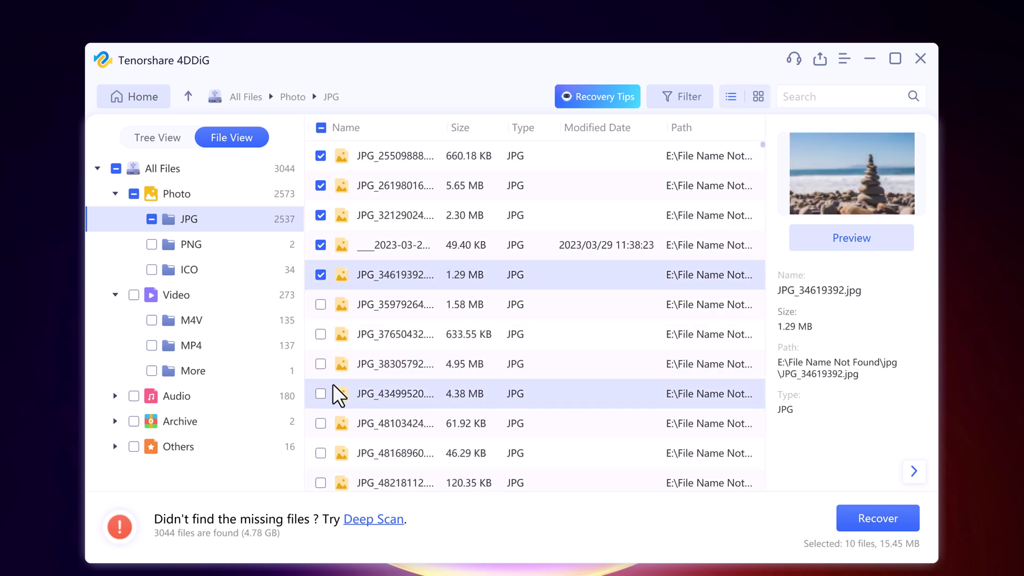
{"action": "left_click", "coordinate": [321, 364]}
{"action": "left_click", "coordinate": [321, 318]}
{"action": "left_click", "coordinate": [320, 305]}
{"action": "left_click", "coordinate": [320, 334]}
{"action": "left_click", "coordinate": [321, 393]}
{"action": "left_click", "coordinate": [320, 422]}
{"action": "left_click", "coordinate": [319, 458]}
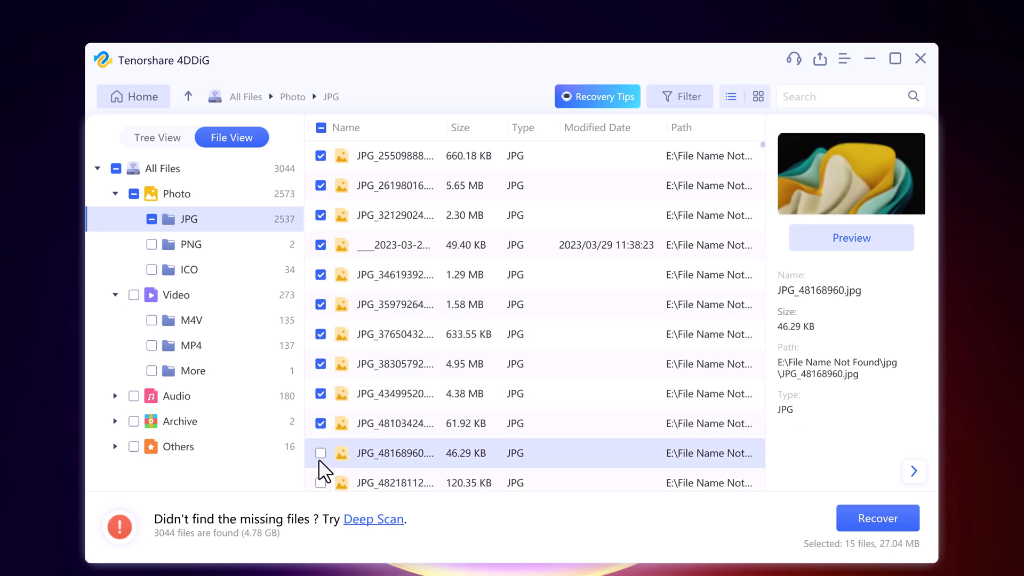
Tick two MP4 videos for recovery
{"action": "left_click", "coordinate": [207, 345]}
{"action": "left_click", "coordinate": [320, 156]}
{"action": "left_click", "coordinate": [322, 188]}
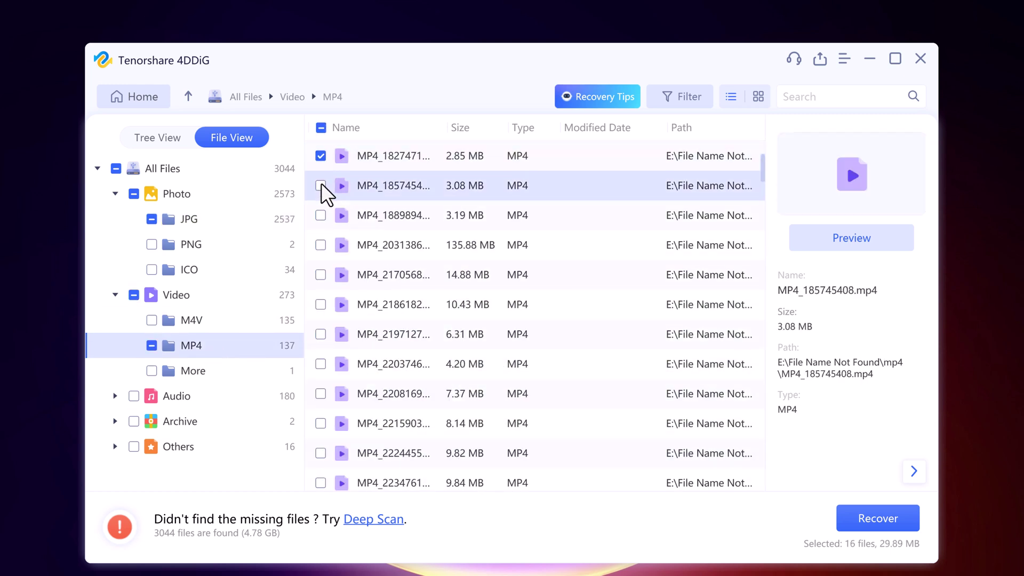
{"action": "left_click", "coordinate": [320, 185]}
Tick two MP3 tracks under Audio and preview MP3_202319872
{"action": "left_click", "coordinate": [221, 400]}
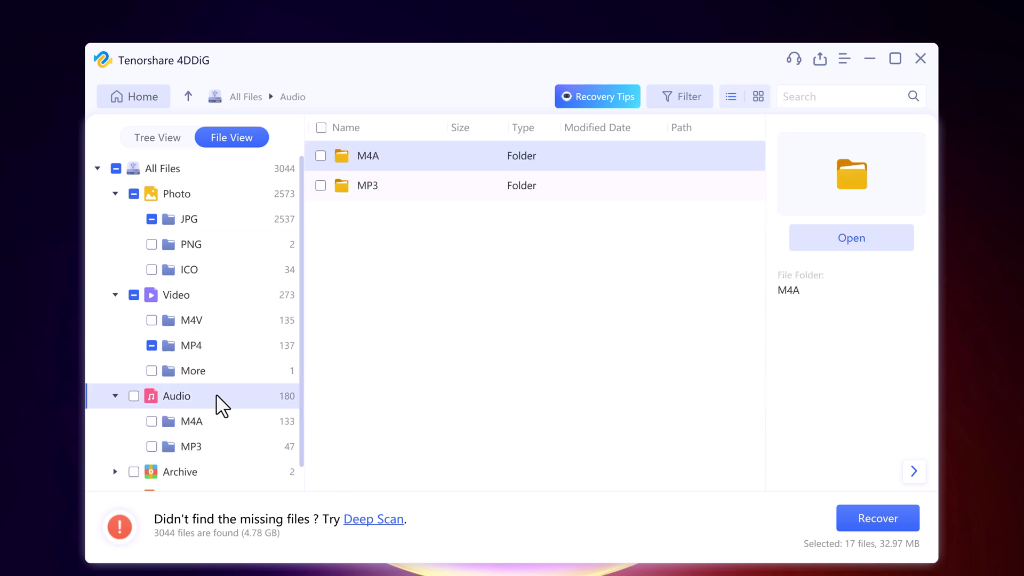
{"action": "double_click", "coordinate": [377, 186]}
{"action": "left_click", "coordinate": [321, 156]}
{"action": "left_click", "coordinate": [321, 186]}
{"action": "left_click", "coordinate": [427, 214]}
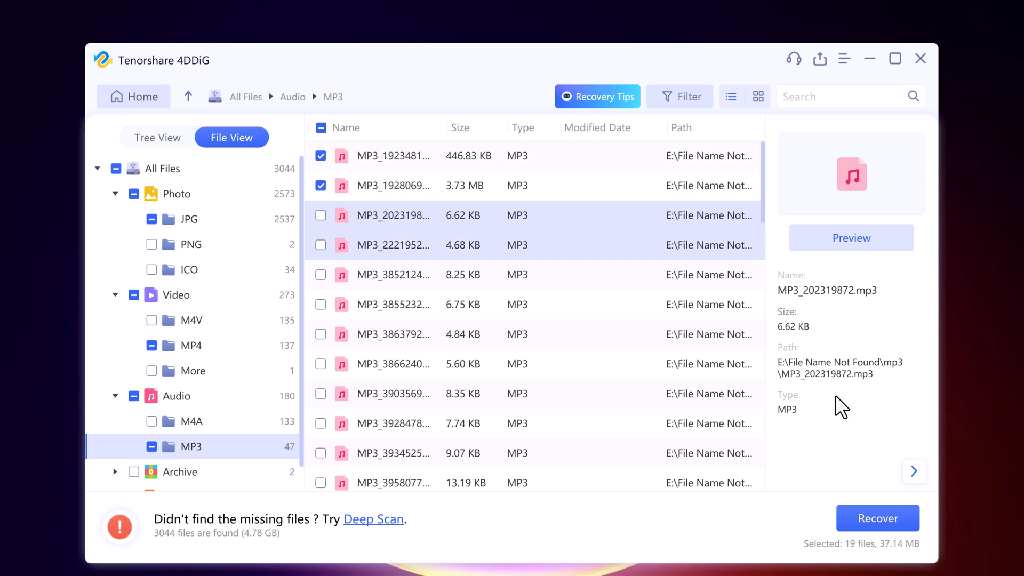
Recover the 19 files into a new Desktop folder 'Recover Data' using Recover Only
{"action": "left_click", "coordinate": [866, 515]}
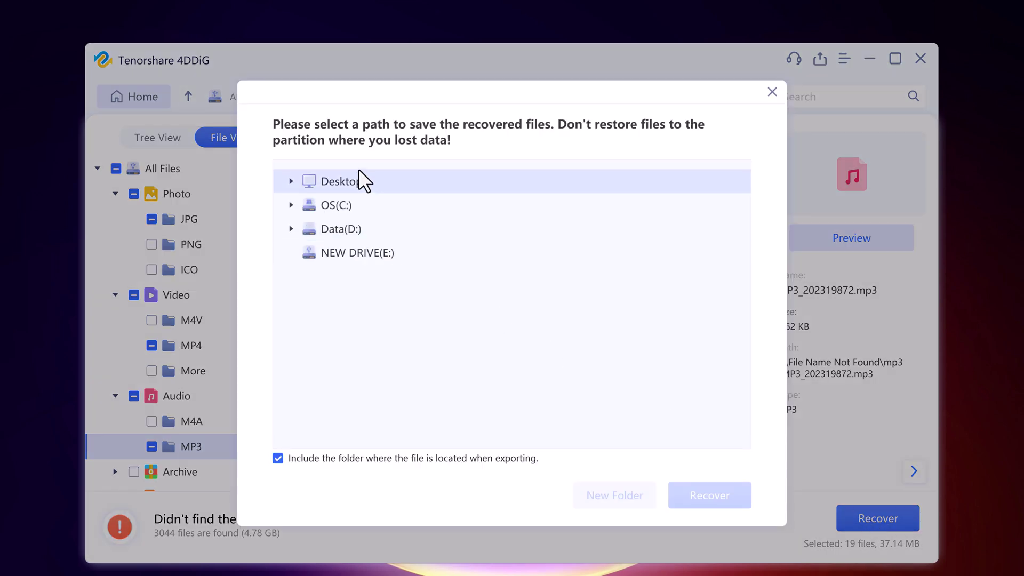
{"action": "left_click", "coordinate": [358, 180]}
{"action": "left_click", "coordinate": [615, 495]}
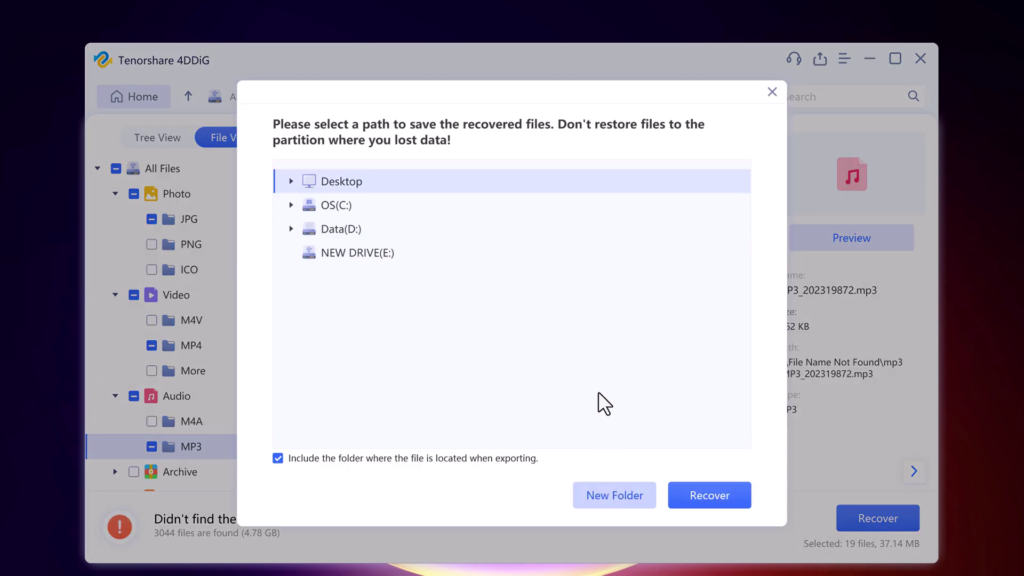
{"action": "type", "text": "Recove"}
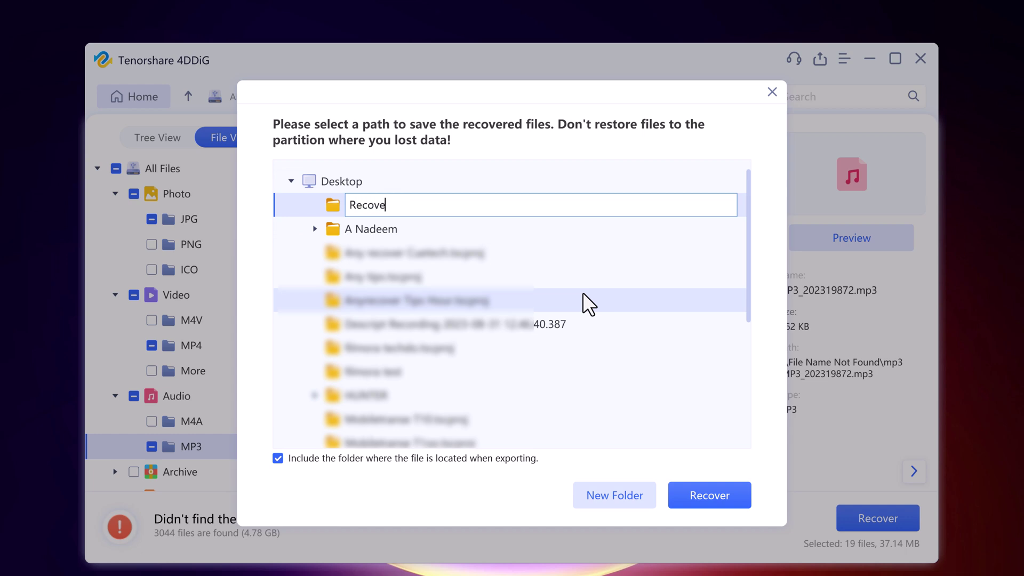
{"action": "type", "text": "r Data"}
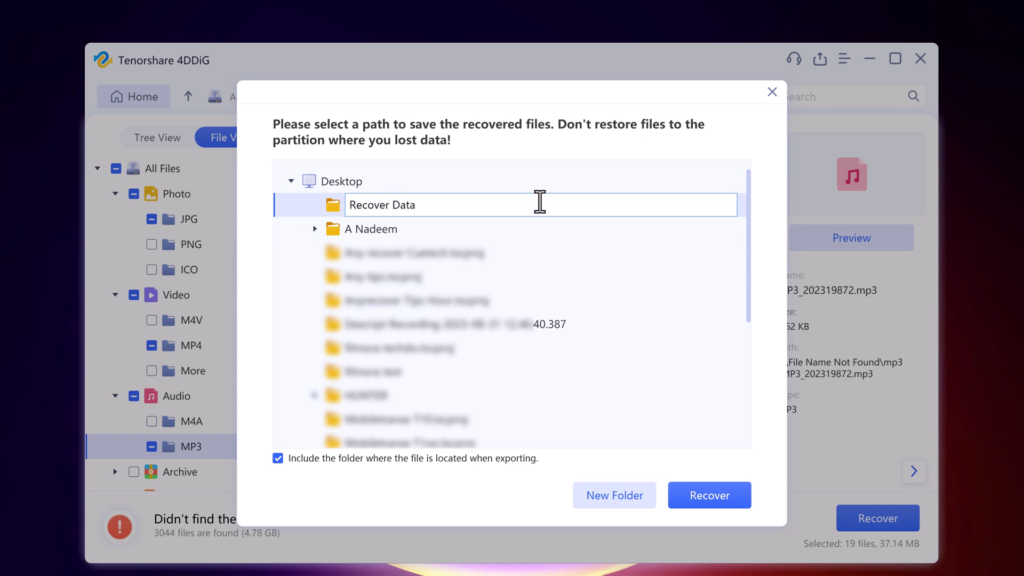
{"action": "key", "text": "Return"}
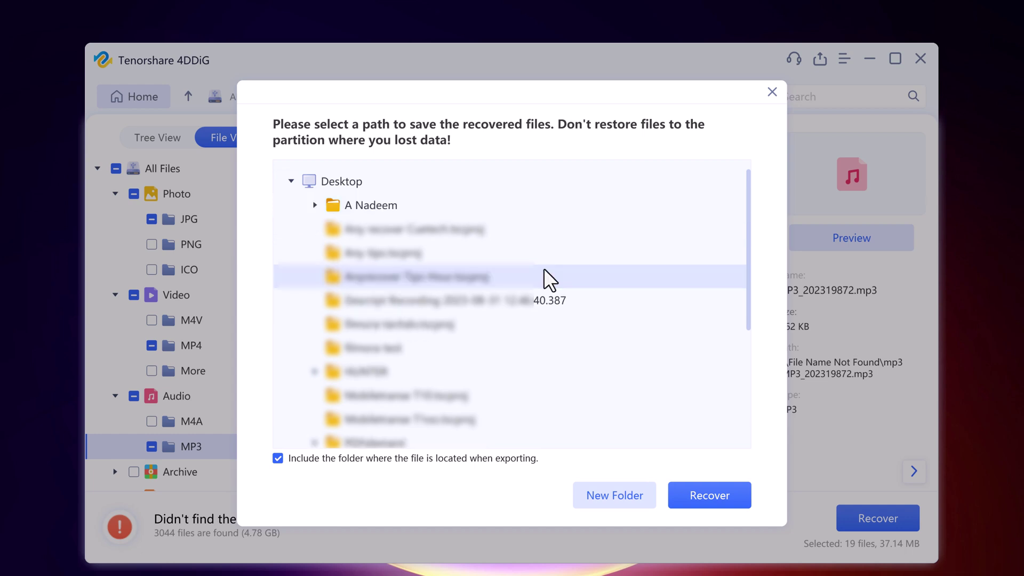
{"action": "left_click", "coordinate": [724, 494]}
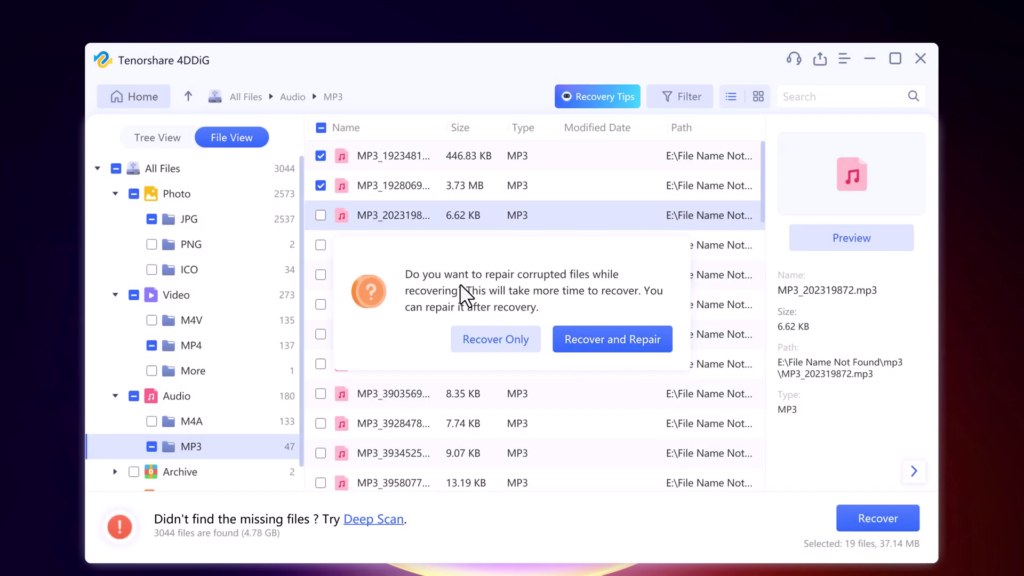
{"action": "left_click", "coordinate": [524, 338]}
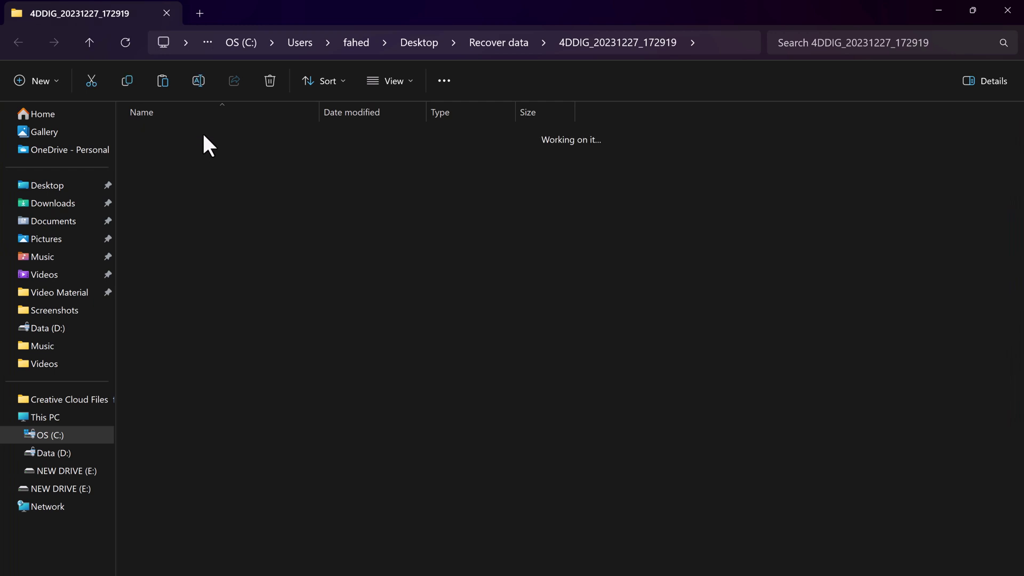
Check the recovered photos in Recover data's Photo > JPG folder
{"action": "double_click", "coordinate": [203, 152]}
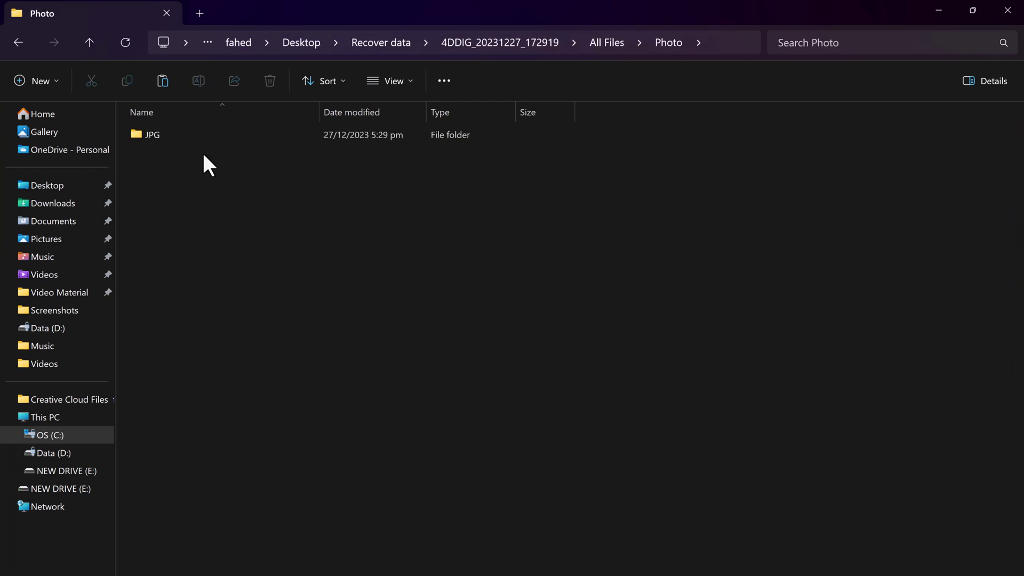
{"action": "double_click", "coordinate": [197, 141]}
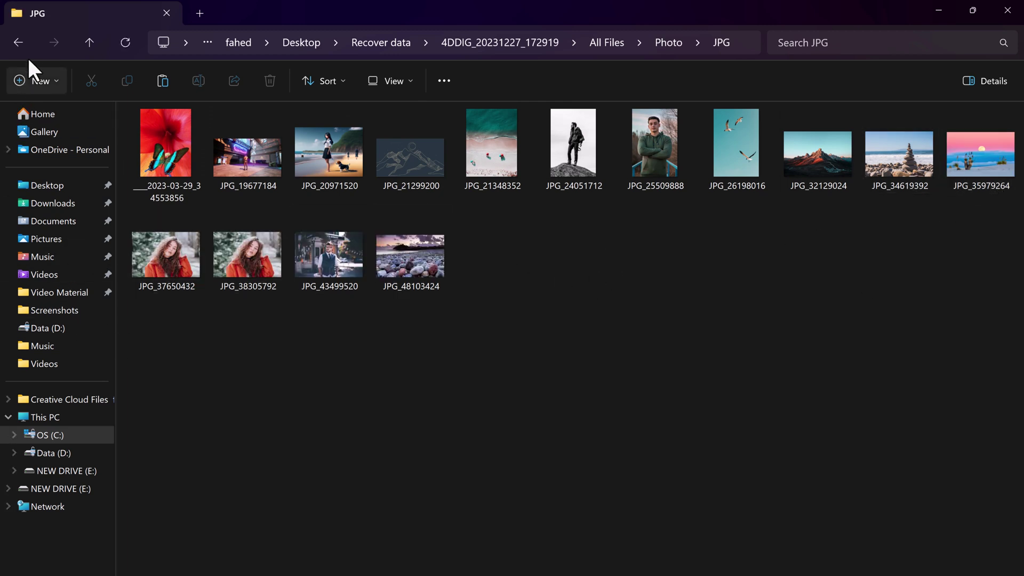
{"action": "left_click", "coordinate": [18, 42]}
{"action": "left_click", "coordinate": [89, 43]}
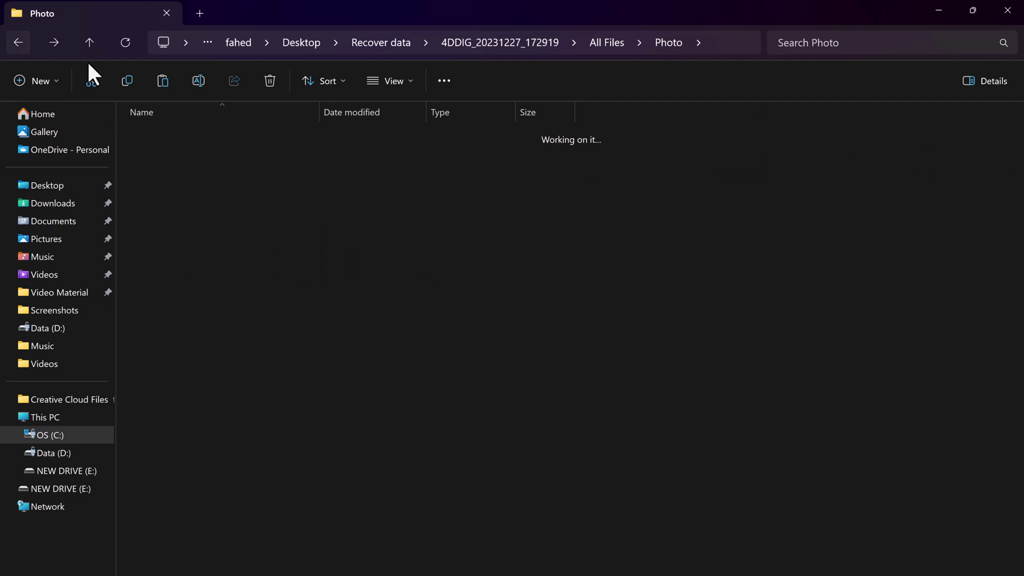
Check the two recovered MP4 videos, then open Audio and select its MP3 folder
{"action": "double_click", "coordinate": [197, 165]}
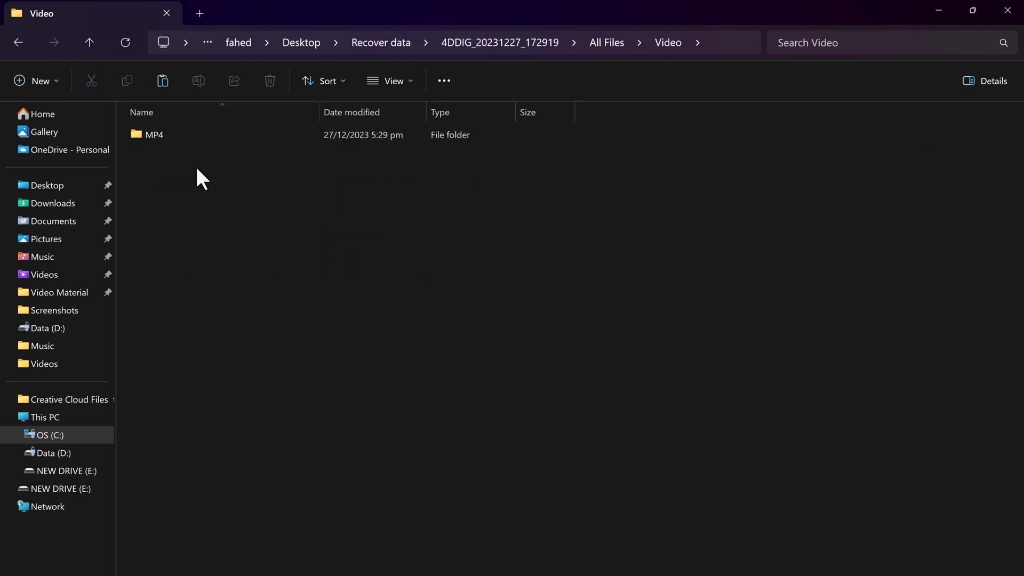
{"action": "double_click", "coordinate": [164, 137]}
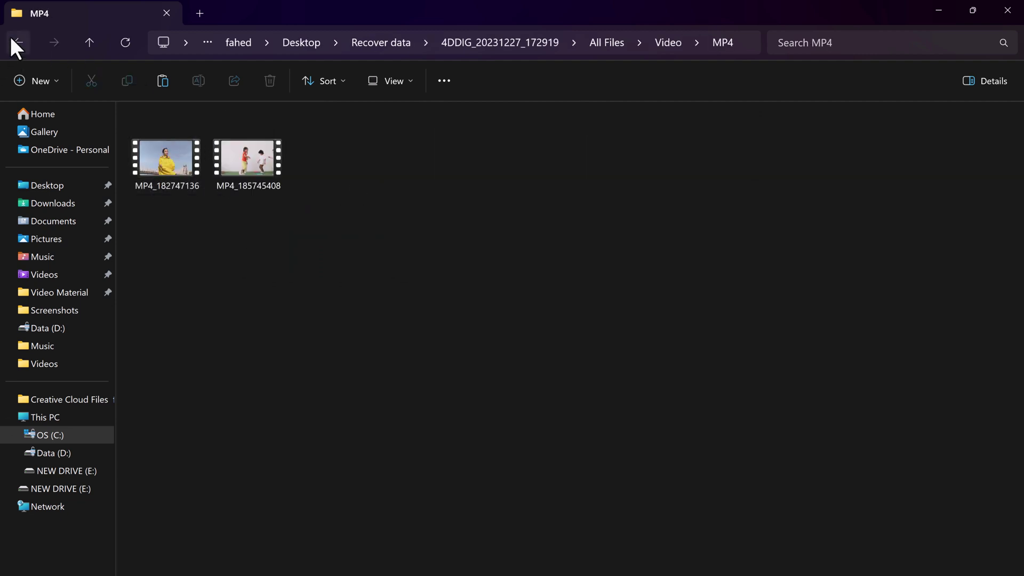
{"action": "left_click", "coordinate": [11, 37]}
{"action": "left_click", "coordinate": [11, 37]}
{"action": "double_click", "coordinate": [155, 135]}
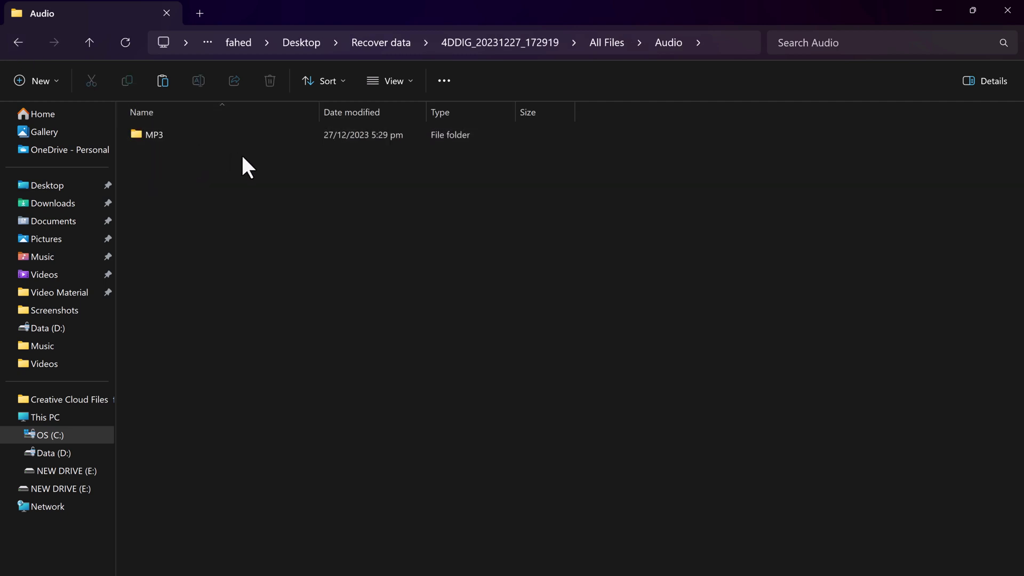
{"action": "left_click", "coordinate": [165, 137]}
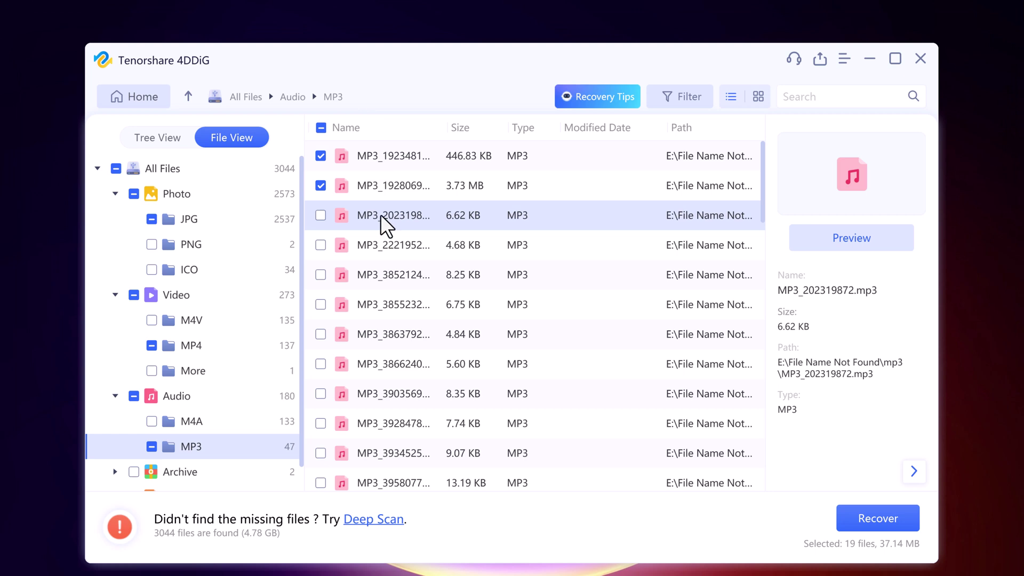
Show the M4A, PNG and JPG results in the scan tree
{"action": "left_click", "coordinate": [261, 418]}
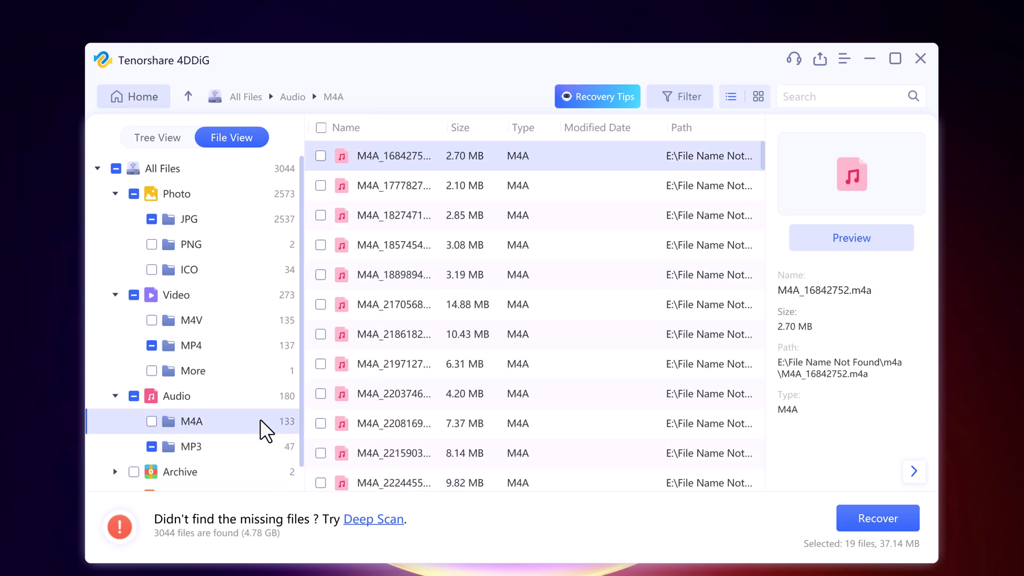
{"action": "scroll", "coordinate": [237, 282], "scroll_direction": "down", "scroll_amount": 1}
{"action": "left_click", "coordinate": [224, 218]}
{"action": "left_click", "coordinate": [223, 197]}
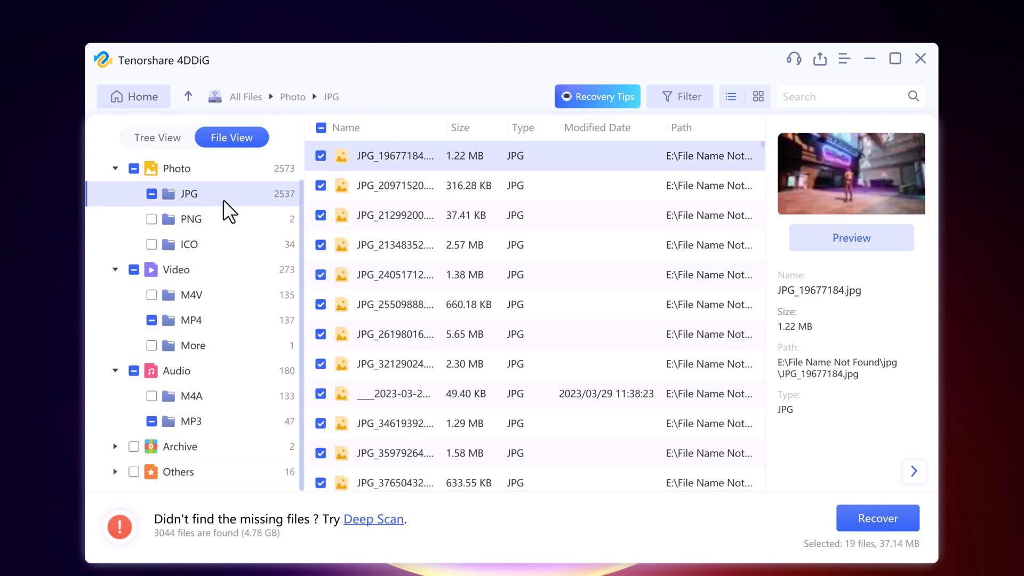
Preview several JPG photos including JPG_21299200, then display the Photo category's subfolders
{"action": "scroll", "coordinate": [505, 286], "scroll_direction": "down", "scroll_amount": 1}
{"action": "scroll", "coordinate": [504, 286], "scroll_direction": "down", "scroll_amount": 4}
{"action": "left_click", "coordinate": [504, 286]}
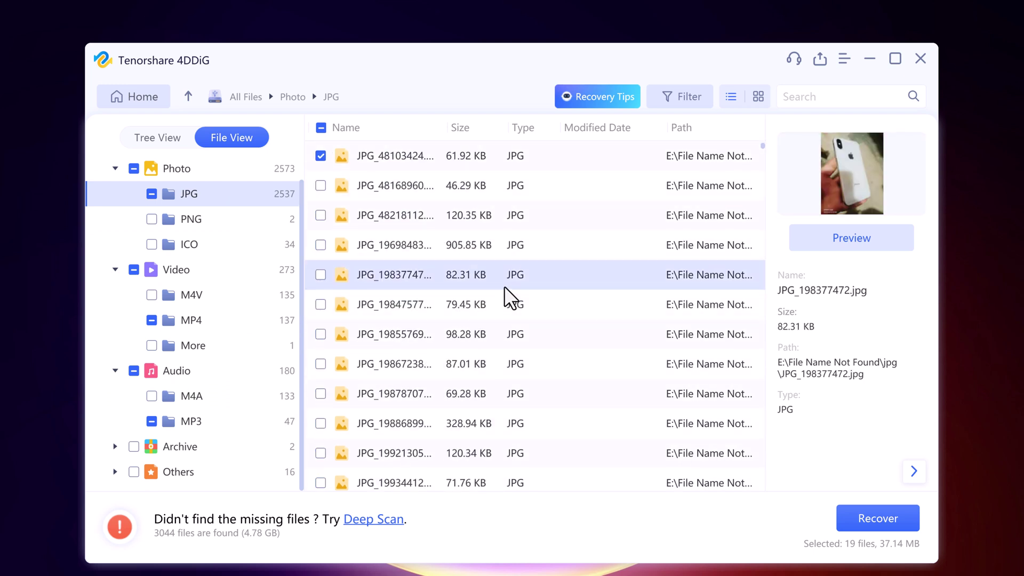
{"action": "left_click", "coordinate": [503, 342]}
{"action": "left_click", "coordinate": [468, 363]}
{"action": "scroll", "coordinate": [465, 352], "scroll_direction": "down", "scroll_amount": 5}
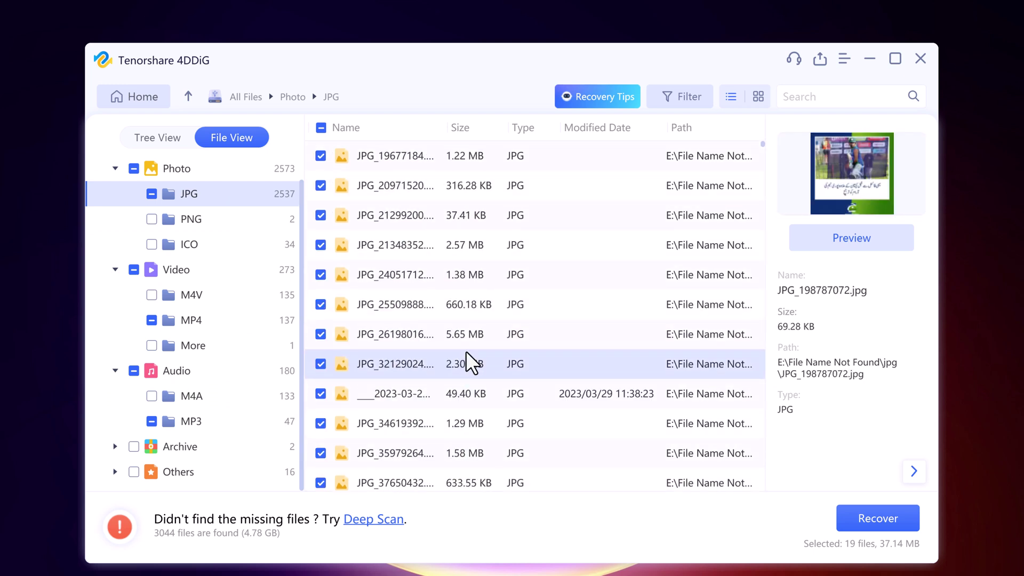
{"action": "left_click", "coordinate": [469, 277]}
{"action": "left_click", "coordinate": [471, 213]}
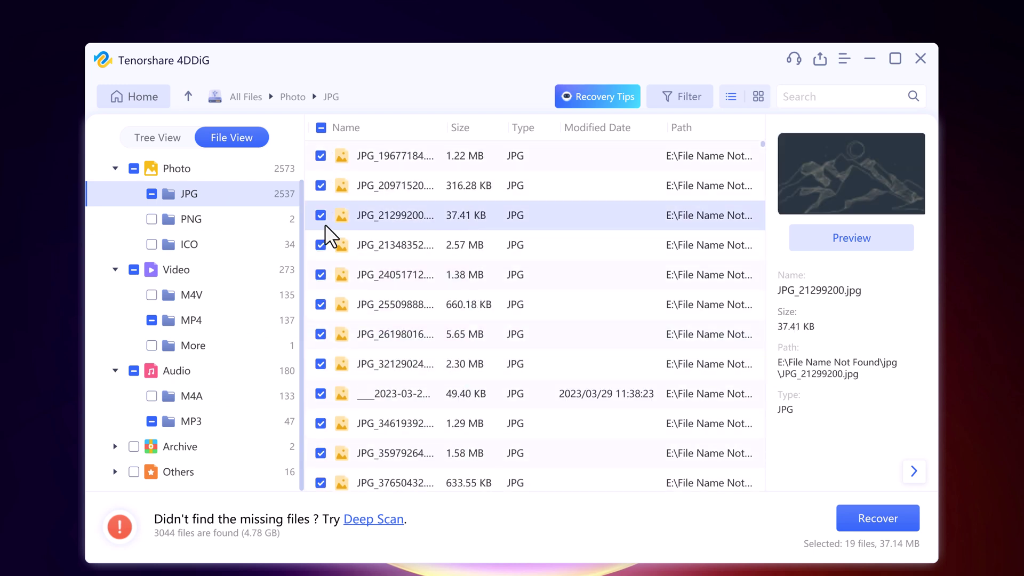
{"action": "left_click", "coordinate": [192, 170]}
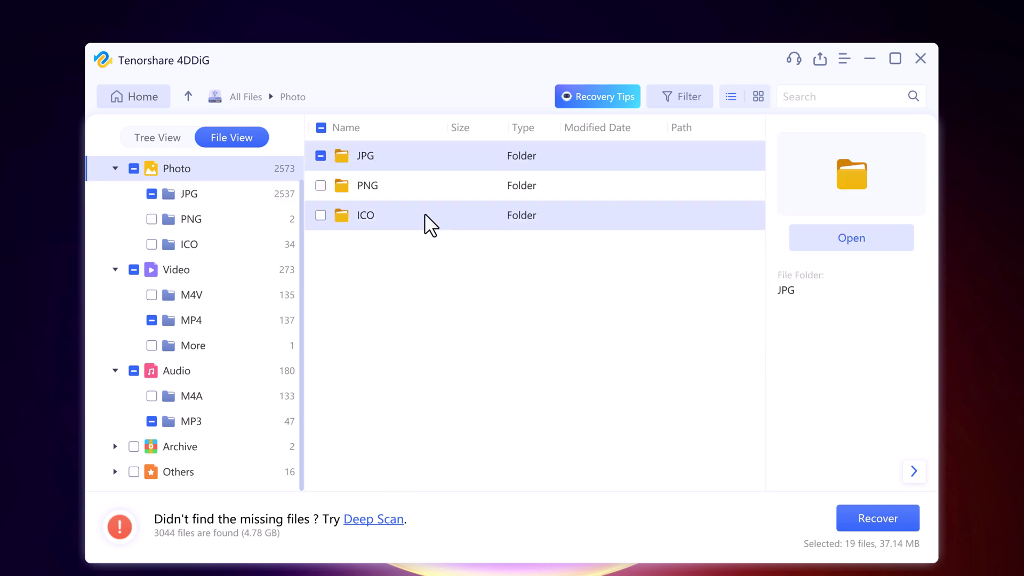